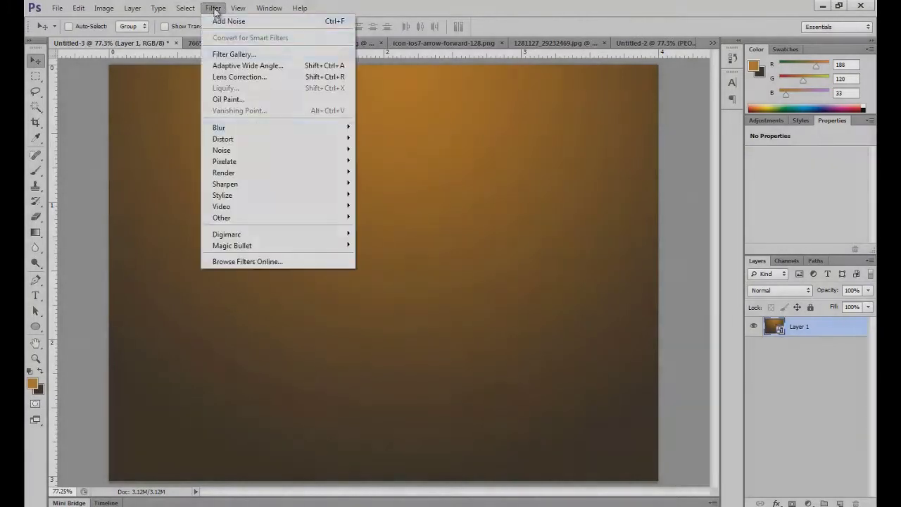
# Step: Add a new empty layer and select a band across the top of the page
pyautogui.hotkey('ctrl', 'shift', 'alt', 'n')
pyautogui.press('m')
pyautogui.moveTo(109, 65); pyautogui.dragTo(669, 190)
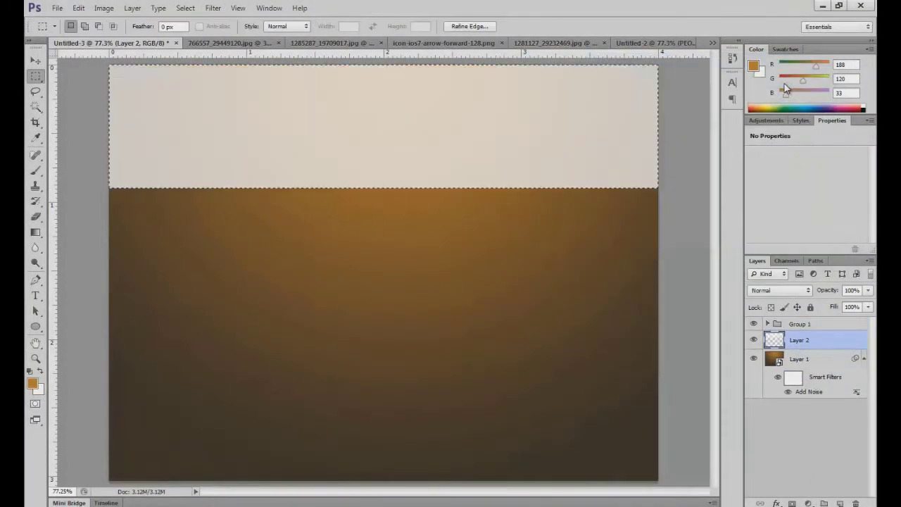
# Step: Fill the top band with a light colour and blend it in Overlay at 31% opacity
pyautogui.hotkey('ctrl', 'BackSpace')
pyautogui.click(780, 290)
pyautogui.click(775, 147)
pyautogui.click(868, 290)
pyautogui.moveTo(844, 308); pyautogui.dragTo(825, 308)
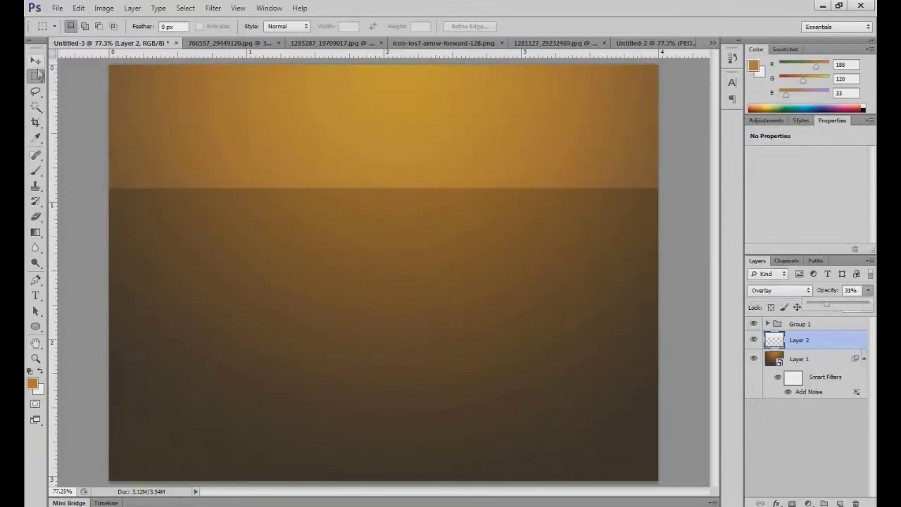
# Step: Add the THEDMEDITS title in the header, resized and coloured darker orange
pyautogui.press('t')
pyautogui.click(347, 80)
pyautogui.hotkey('ctrl', 't')
pyautogui.moveTo(422, 101)
pyautogui.mouseDown()
pyautogui.moveTo(465, 127)
pyautogui.moveTo(533, 115)
pyautogui.mouseUp()
pyautogui.press('Return')
pyautogui.press('v')
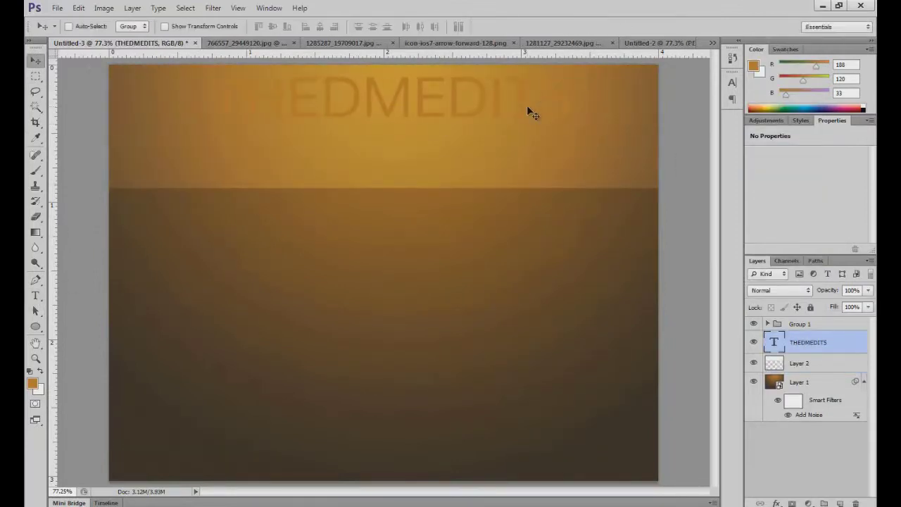
pyautogui.press('t')
pyautogui.click(403, 26)
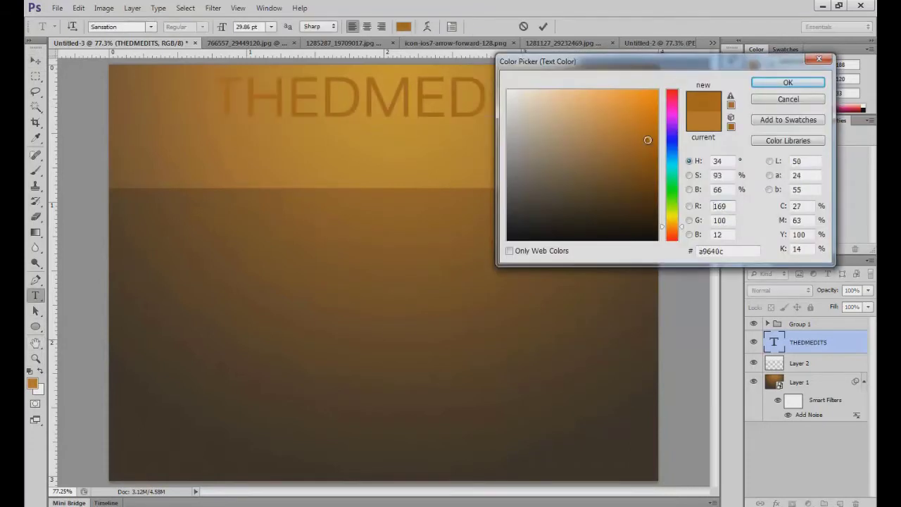
pyautogui.click(788, 82)
# Step: Make a white Overlay 32% copy of the THEDMEDITS title and start the HOME label
pyautogui.press('v')
pyautogui.hotkey('ctrl', 'j')
pyautogui.press('t')
pyautogui.click(404, 26)
pyautogui.click(508, 90)
pyautogui.click(787, 82)
pyautogui.click(780, 290)
pyautogui.click(766, 148)
pyautogui.write('32v')
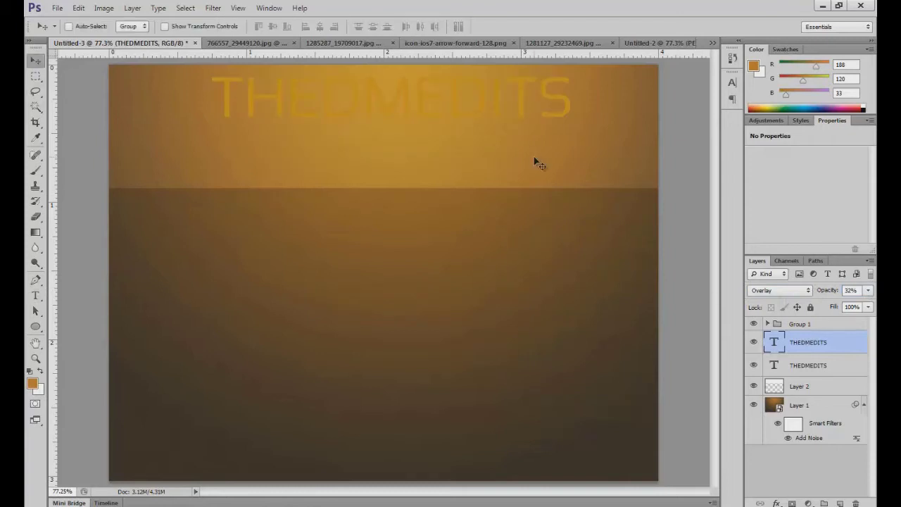
pyautogui.write('t')
pyautogui.click(182, 136)
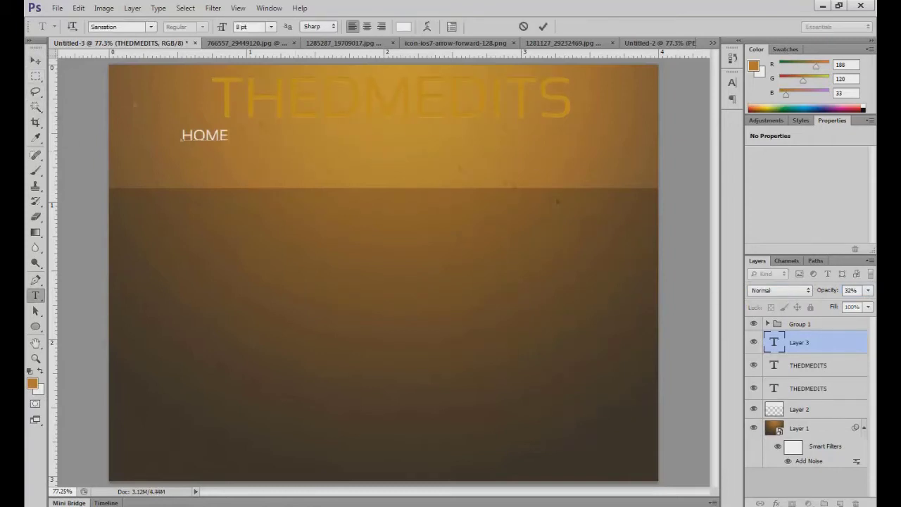
# Step: Commit the HOME label, then move and resize it under the title
pyautogui.hotkey('ctrl', 'Return')
pyautogui.press('v')
pyautogui.moveTo(204, 138); pyautogui.dragTo(196, 146)
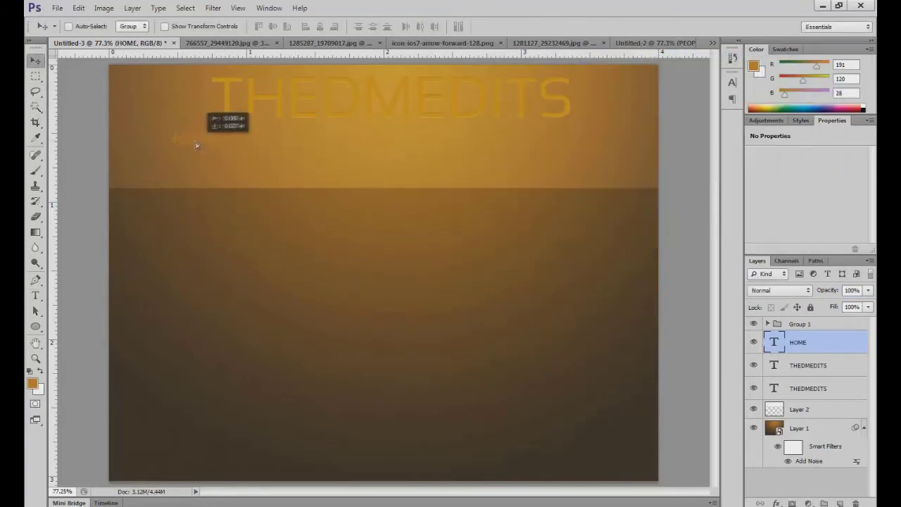
pyautogui.hotkey('ctrl', 't')
pyautogui.press('Return')
pyautogui.press('t')
# Step: Add the ABOUT label beside HOME and colour both labels orange
pyautogui.click(239, 139)
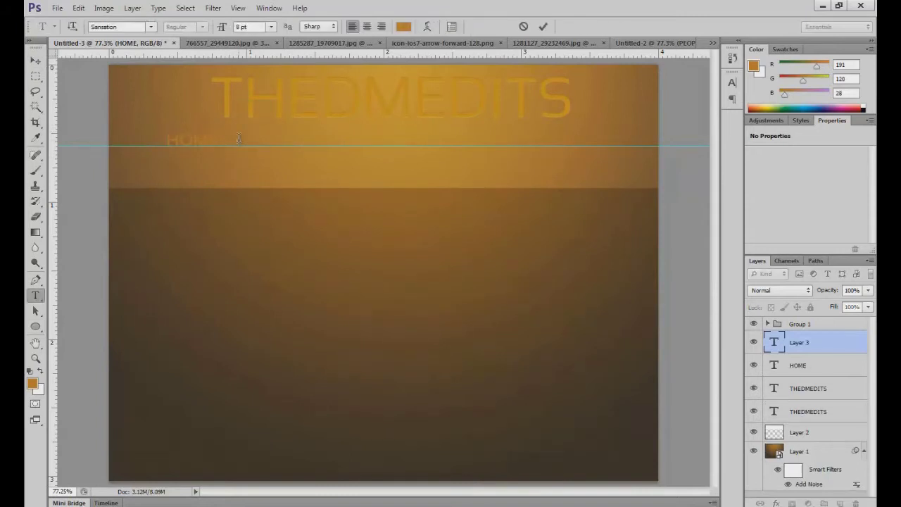
pyautogui.click(35, 61)
pyautogui.moveTo(262, 140); pyautogui.dragTo(266, 146)
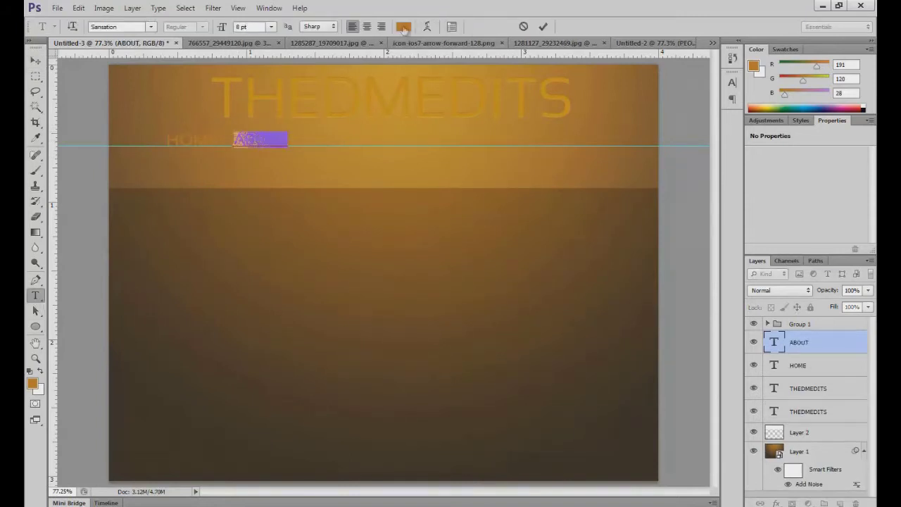
pyautogui.click(404, 27)
pyautogui.click(788, 83)
pyautogui.click(403, 26)
pyautogui.click(785, 81)
pyautogui.click(36, 61)
pyautogui.moveTo(278, 140); pyautogui.dragTo(278, 142)
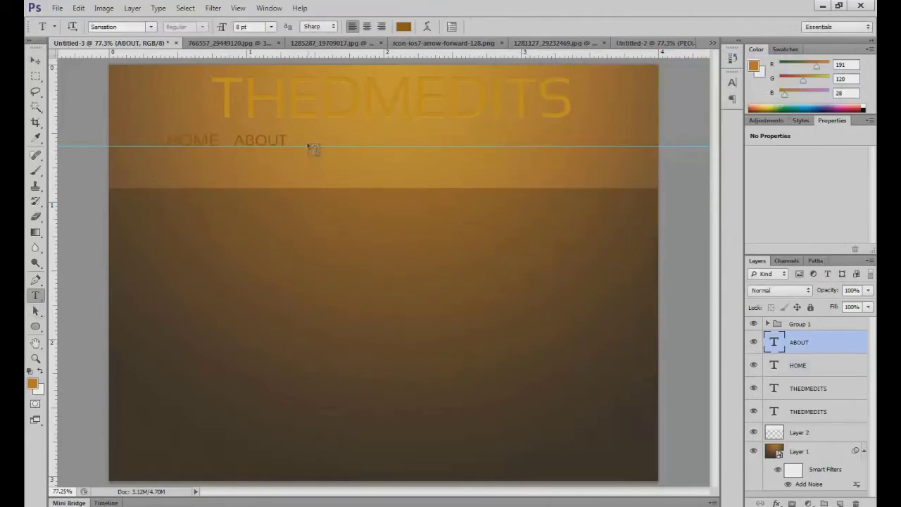
# Step: Add the PORTFOLIO and PHOTOGRAPHY labels along the guide after ABOUT
pyautogui.click(310, 141)
pyautogui.write('PORTFOLIO')
pyautogui.hotkey('ctrl', 'Return')
pyautogui.press('v')
pyautogui.press('t')
pyautogui.click(412, 141)
pyautogui.write('PHOTOGRAPHY')
pyautogui.hotkey('ctrl', 'Return')
pyautogui.press('v')
# Step: Add the CONTACT label to finish the navigation row
pyautogui.click(36, 296)
pyautogui.click(543, 141)
pyautogui.write('CONTACT')
pyautogui.hotkey('ctrl', 'Return')
pyautogui.press('v')
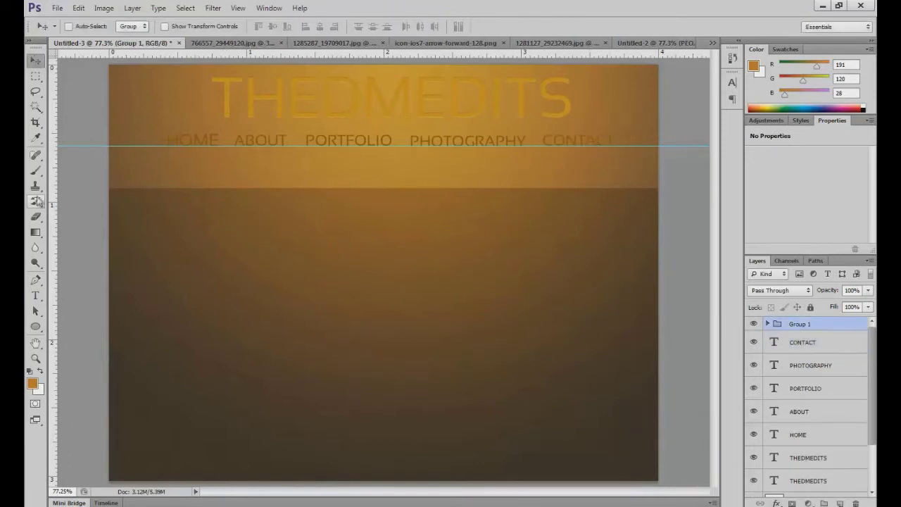
pyautogui.scroll(-3, 810, 387)
pyautogui.moveTo(808, 395); pyautogui.dragTo(817, 426)
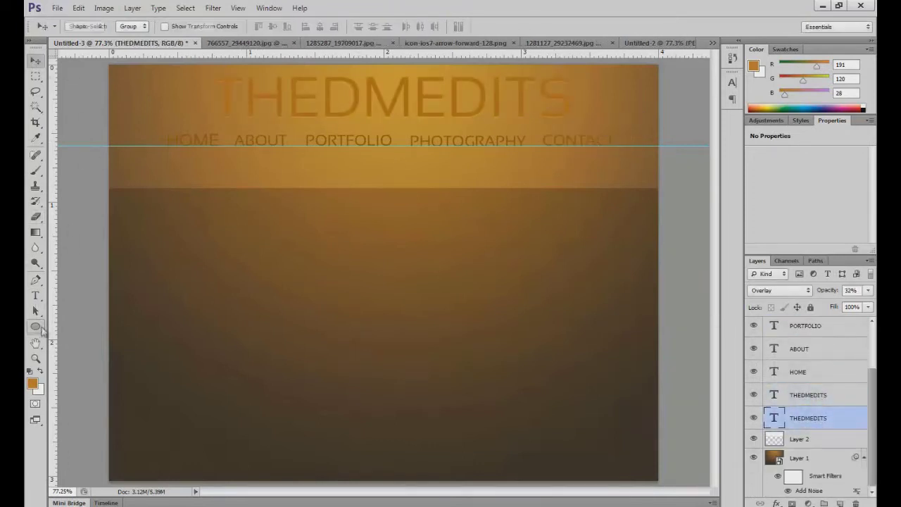
# Step: Draw a rounded rectangle pill over the HOME label
pyautogui.rightClick(35, 326)
pyautogui.click(70, 335)
pyautogui.scroll(3, 227, 161)
pyautogui.moveTo(347, 201); pyautogui.dragTo(347, 201)
# Step: Style the pill with a #f5a623 Color Overlay and Inner Shadow at 20% opacity
pyautogui.rightClick(810, 324)
pyautogui.click(697, 101)
pyautogui.click(518, 214)
pyautogui.click(724, 113)
pyautogui.write('f5a623')
pyautogui.click(769, 83)
pyautogui.click(519, 176)
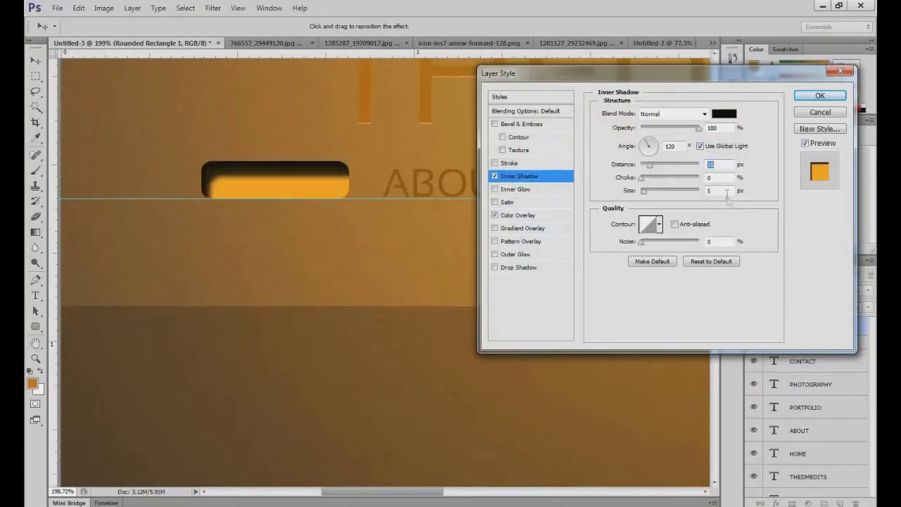
pyautogui.press('Return')
pyautogui.moveTo(831, 310); pyautogui.dragTo(821, 309)
# Step: Duplicate the pill and place copies over each navigation word through CONTACT
pyautogui.hotkey('ctrl', 'j')
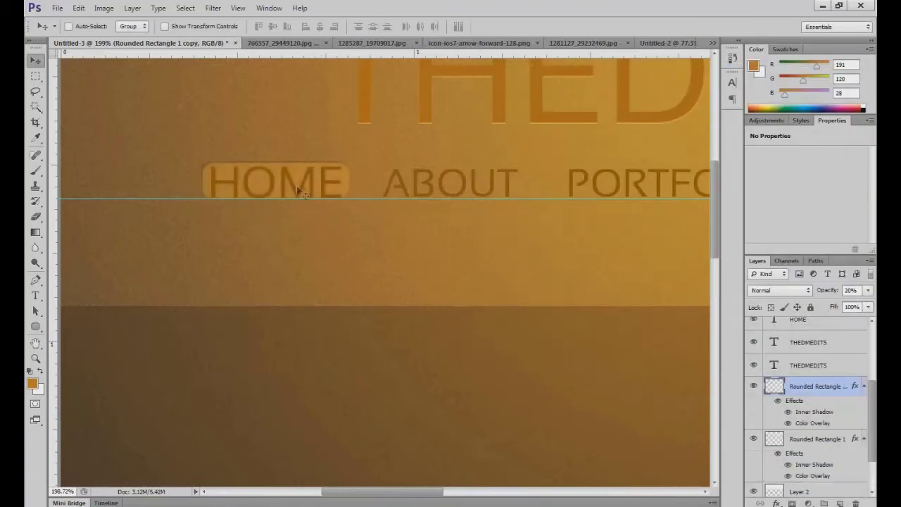
pyautogui.hscroll(5, 380, 281)
pyautogui.hotkey('ctrl', 'j')
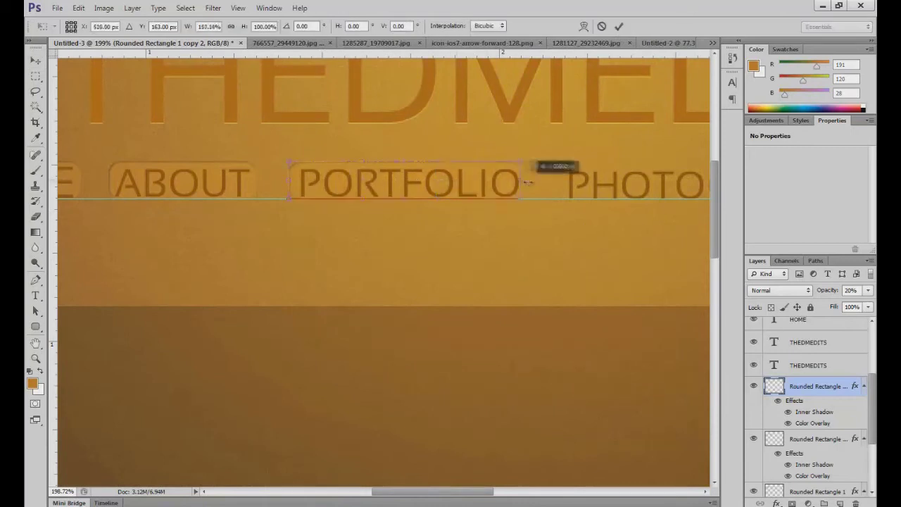
pyautogui.moveTo(433, 491); pyautogui.dragTo(477, 493)
pyautogui.moveTo(366, 185); pyautogui.dragTo(626, 184)
pyautogui.hscroll(3, 381, 282)
pyautogui.moveTo(378, 231); pyautogui.dragTo(563, 184)
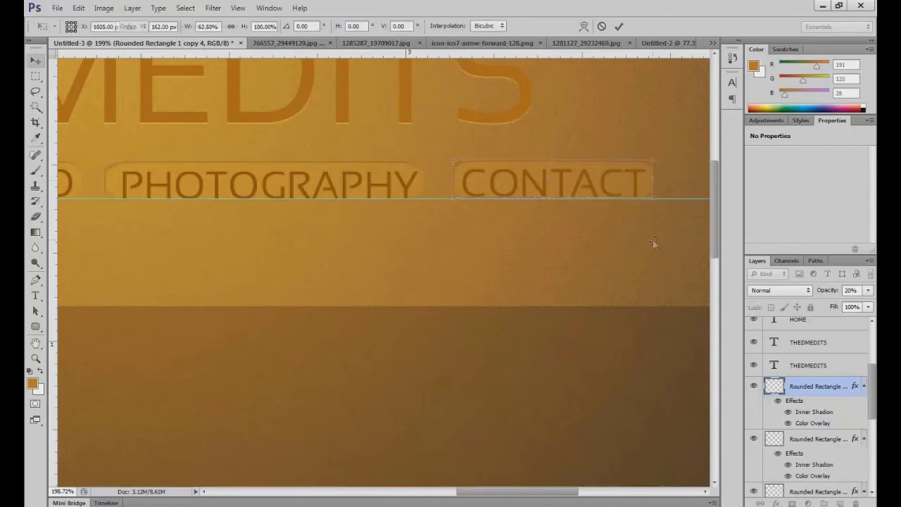
pyautogui.press('Return')
pyautogui.hotkey('ctrl', '0')
pyautogui.doubleClick(319, 144)
pyautogui.press('Return')
pyautogui.scroll(-3, 805, 444)
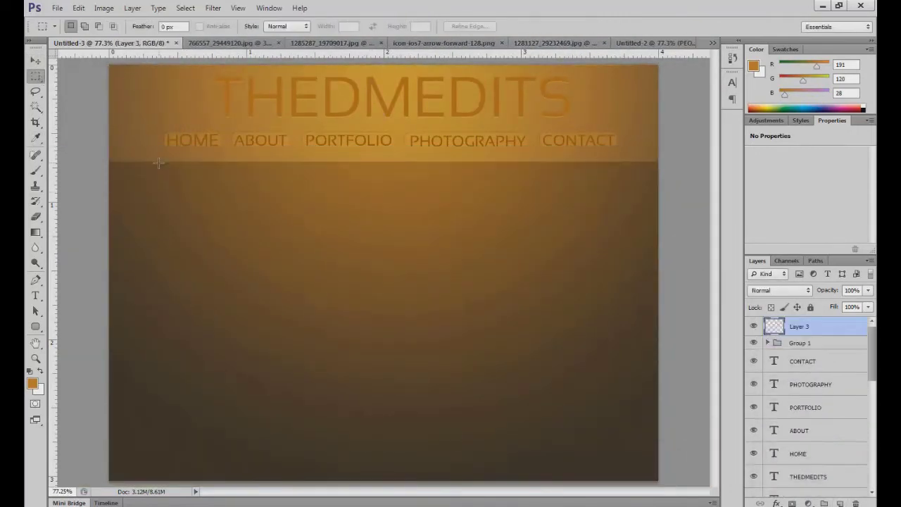
# Step: Fill a black bar below the navigation and stretch it taller and wider
pyautogui.click(39, 388)
pyautogui.click(786, 82)
pyautogui.hotkey('ctrl', 'BackSpace')
pyautogui.hotkey('ctrl', 't')
pyautogui.moveTo(391, 272); pyautogui.dragTo(392, 296)
pyautogui.press('Return')
pyautogui.hotkey('ctrl', 't')
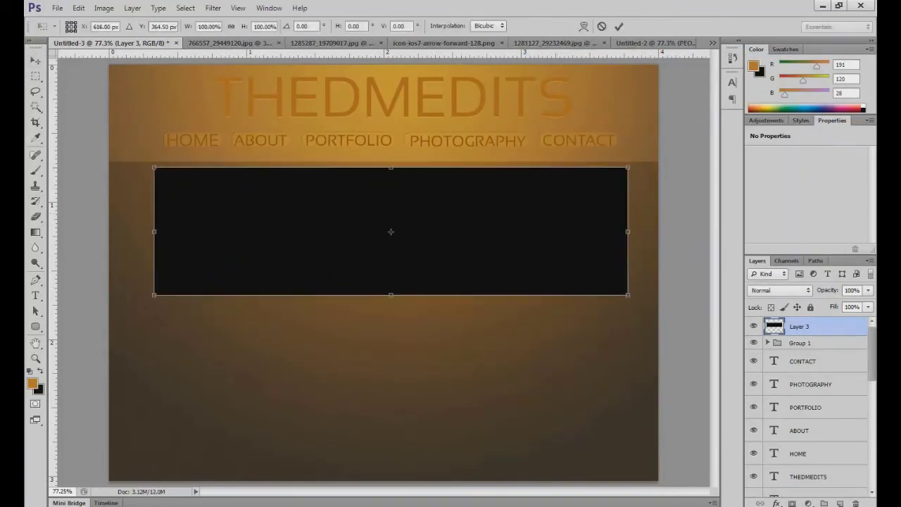
pyautogui.moveTo(153, 226); pyautogui.dragTo(140, 226)
pyautogui.press('Return')
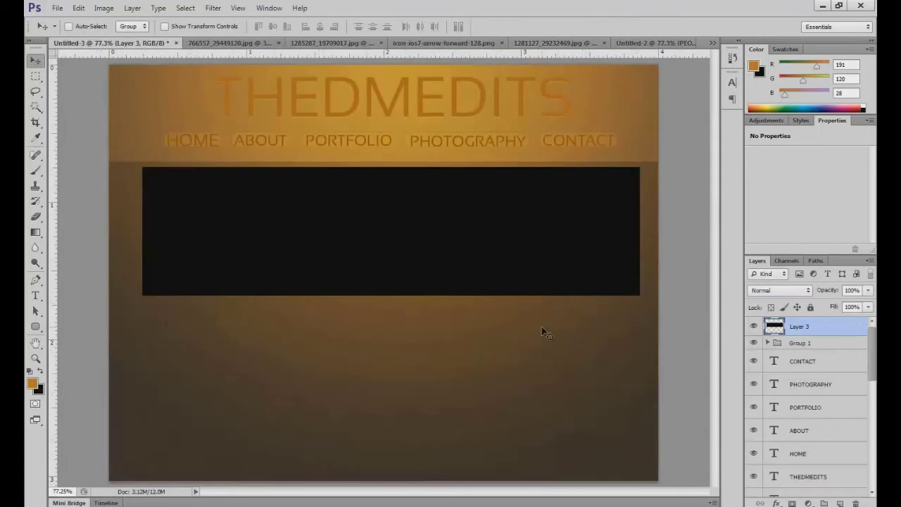
# Step: Fill a light grey inner panel on a new layer
pyautogui.hotkey('ctrl', 'shift', 'alt', 'n')
pyautogui.press('m')
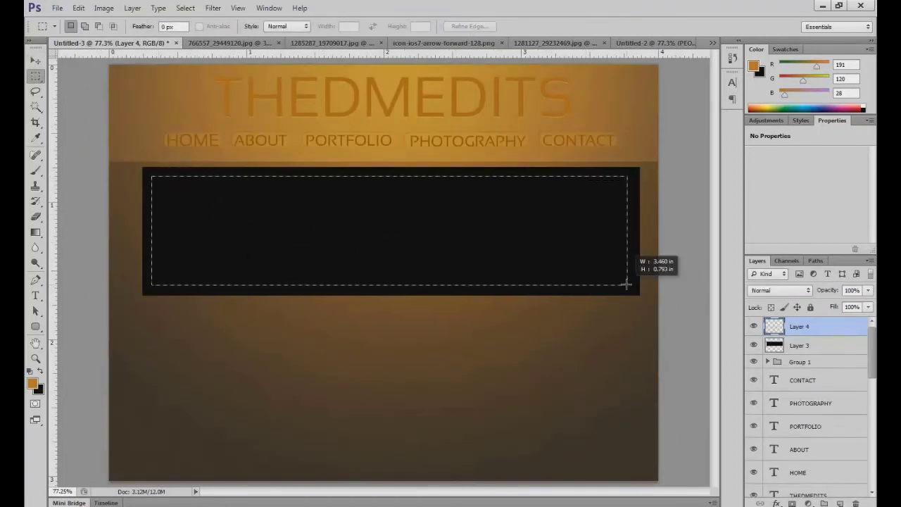
pyautogui.hotkey('ctrl', 'BackSpace')
pyautogui.hotkey('ctrl', 'd')
# Step: Paste the sunset photo above the light panel and scale it to cover the page
pyautogui.click(812, 345)
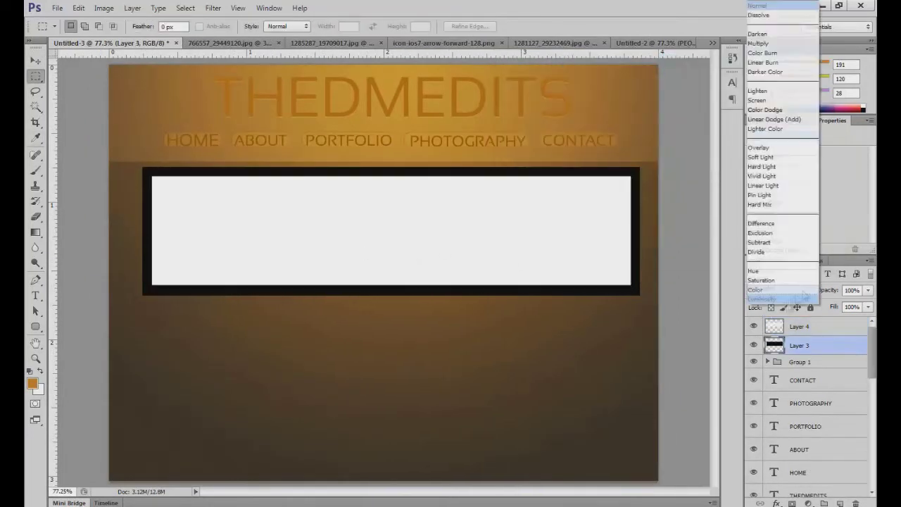
pyautogui.hotkey('ctrl', 'v')
pyautogui.moveTo(811, 345); pyautogui.dragTo(799, 326)
pyautogui.hotkey('ctrl', 't')
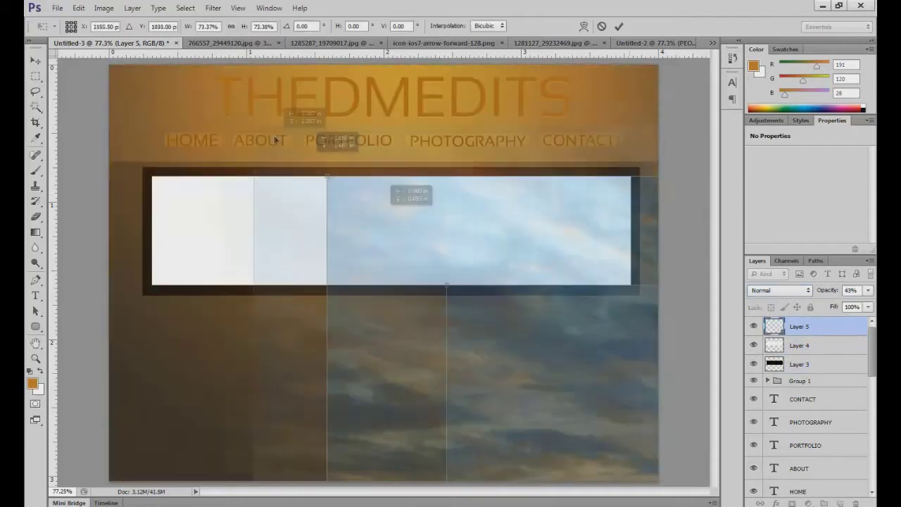
pyautogui.moveTo(109, 65)
pyautogui.mouseDown()
pyautogui.moveTo(395, 266)
pyautogui.moveTo(258, 181)
pyautogui.moveTo(328, 191)
pyautogui.mouseUp()
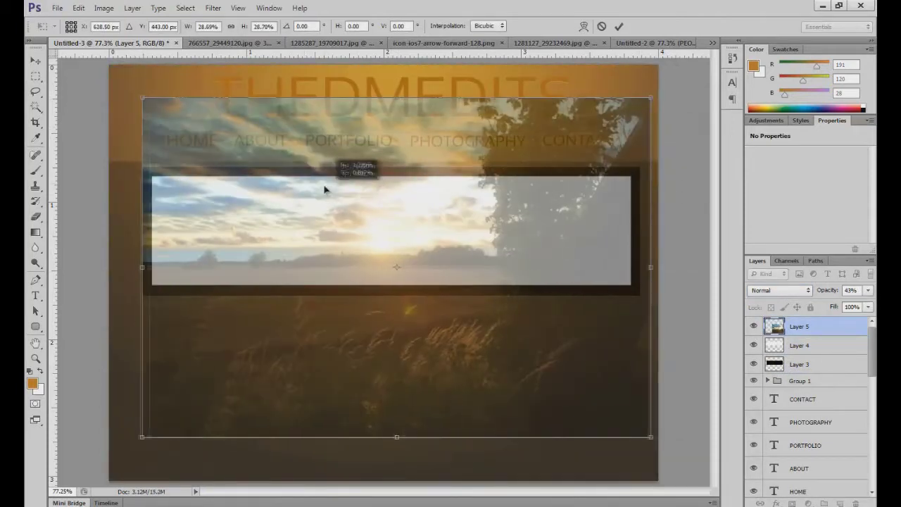
pyautogui.press('Return')
# Step: Delete the sunset photo where it overlaps the header, then restore its full opacity
pyautogui.moveTo(870, 292); pyautogui.dragTo(824, 306)
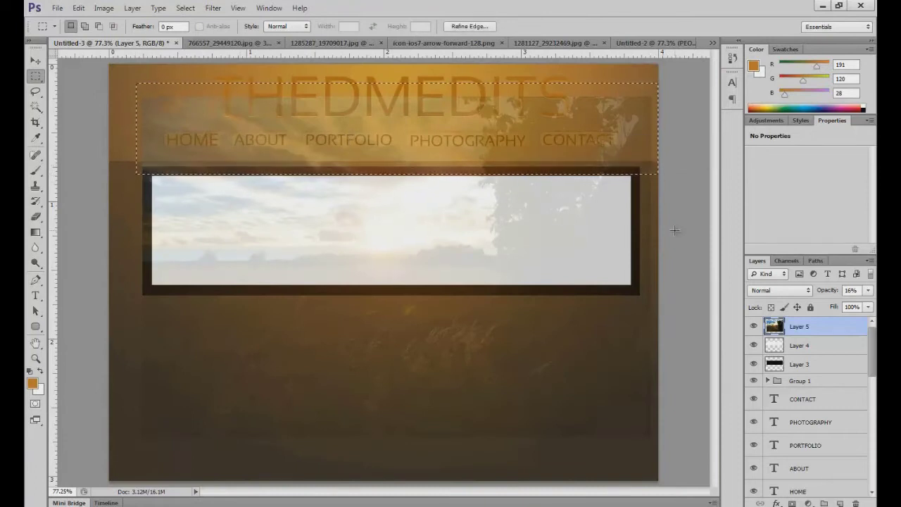
pyautogui.press('Delete')
pyautogui.hotkey('ctrl', 'd')
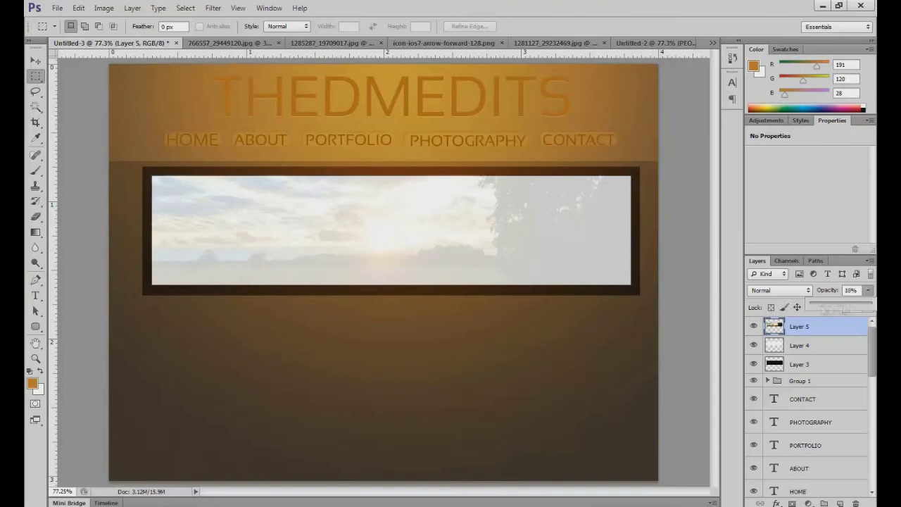
pyautogui.moveTo(821, 310); pyautogui.dragTo(873, 307)
# Step: Draw an orange circle left of the banner and shrink the arrow to fit inside it
pyautogui.click(39, 329)
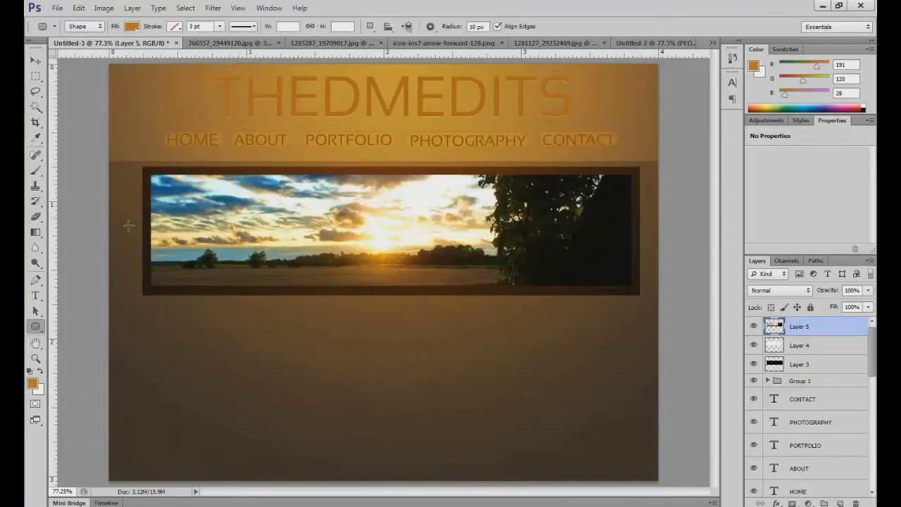
pyautogui.scroll(3, 134, 217)
pyautogui.moveTo(132, 211); pyautogui.dragTo(198, 275)
pyautogui.rightClick(803, 326)
pyautogui.click(694, 191)
pyautogui.press('v')
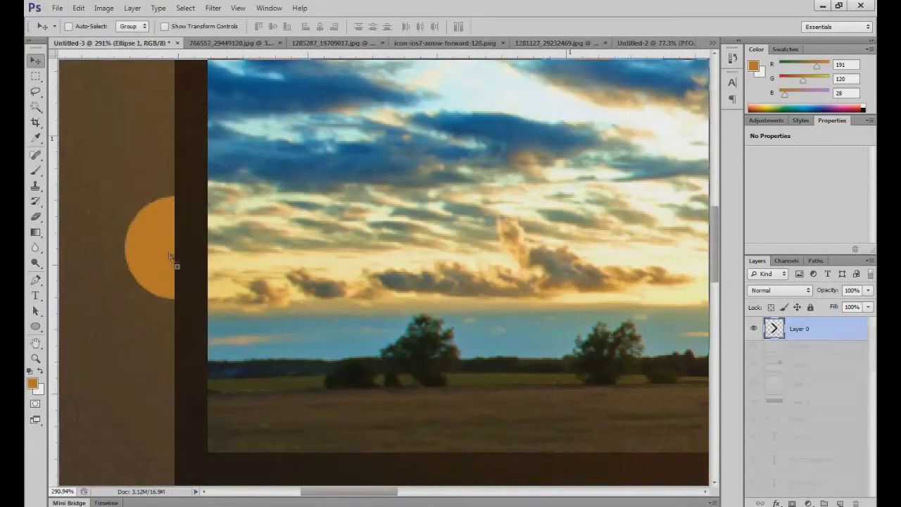
pyautogui.moveTo(209, 176)
pyautogui.mouseDown()
pyautogui.moveTo(150, 274)
pyautogui.moveTo(153, 246)
pyautogui.mouseUp()
pyautogui.press('Return')
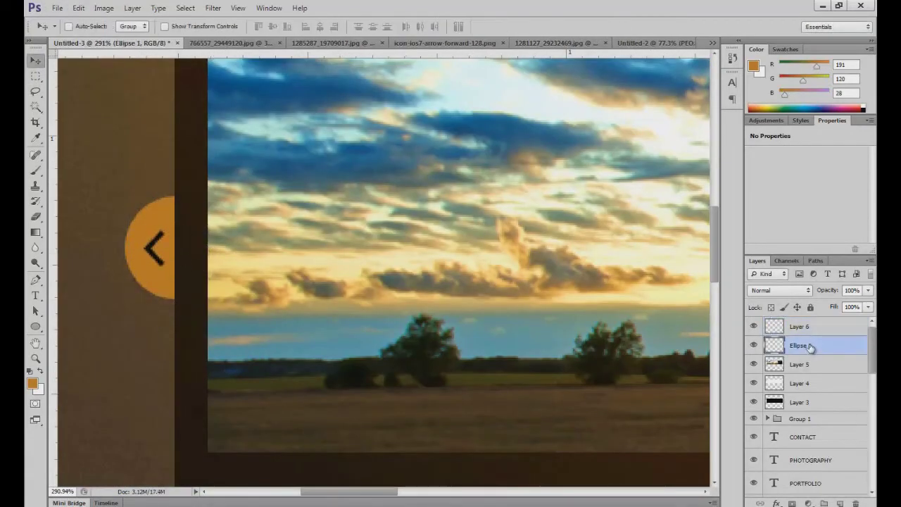
# Step: Give the circle Inner Shadow and Inner Glow layer effects
pyautogui.doubleClick(811, 345)
pyautogui.click(518, 175)
pyautogui.click(674, 113)
pyautogui.click(662, 126)
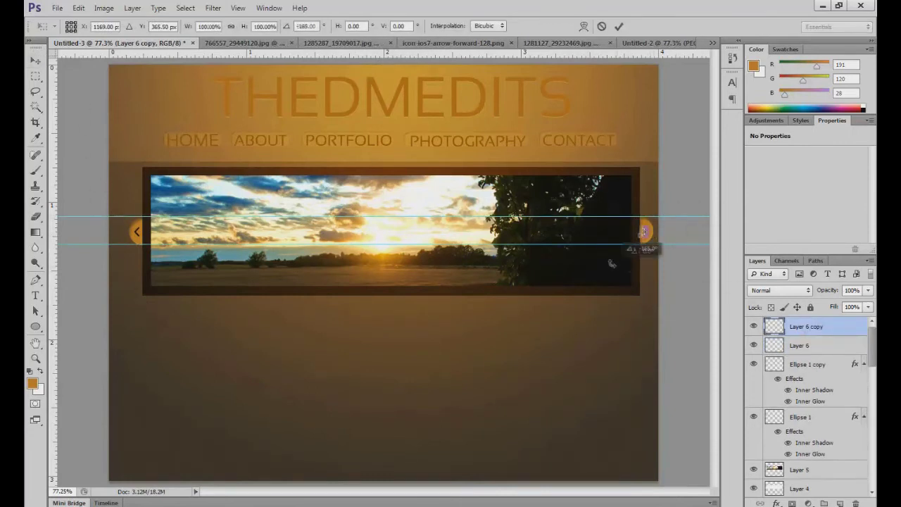
# Step: Check the right-side arrow button up close, then add a new empty layer
pyautogui.moveTo(639, 237); pyautogui.dragTo(669, 243)
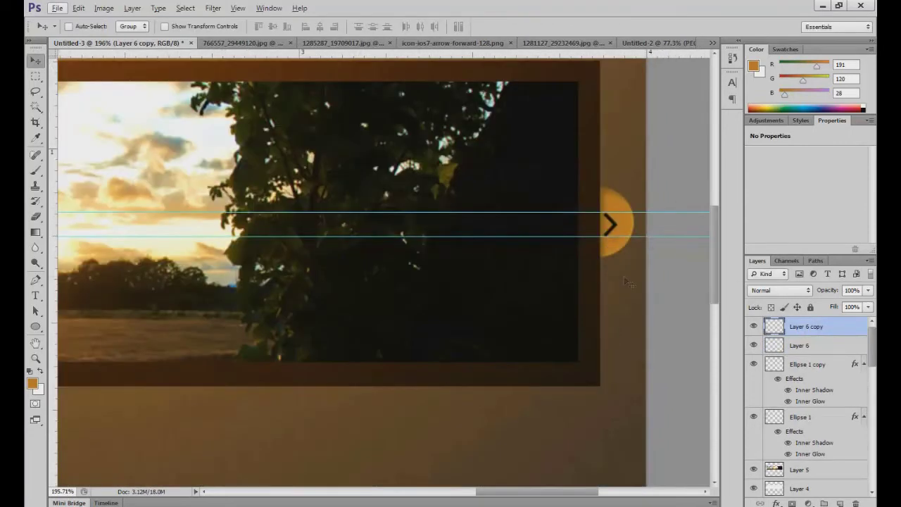
pyautogui.hotkey('ctrl', '0')
pyautogui.hotkey('ctrl', 'shift', 'alt', 'n')
pyautogui.press('m')
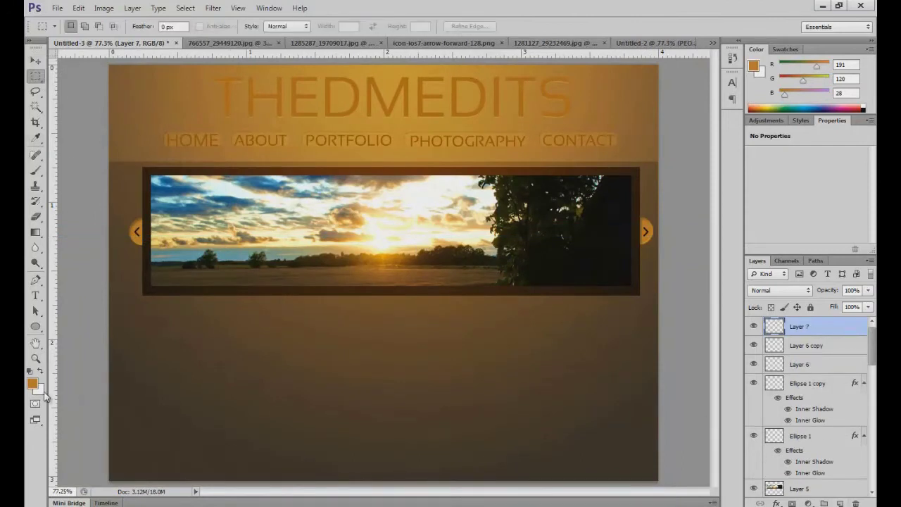
# Step: Make a black square below the banner and duplicate it into three evenly spaced squares
pyautogui.moveTo(264, 421); pyautogui.dragTo(264, 421)
pyautogui.hotkey('ctrl', 'BackSpace')
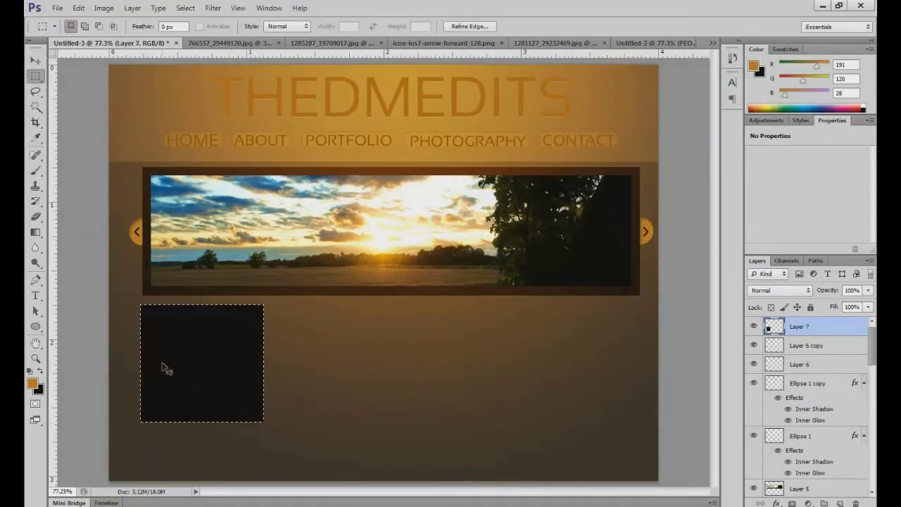
pyautogui.press('v')
pyautogui.hotkey('ctrl', 'j')
pyautogui.moveTo(197, 307); pyautogui.dragTo(540, 308)
pyautogui.hotkey('ctrl', 'j')
pyautogui.keyDown('shift'); pyautogui.click(800, 364); pyautogui.keyUp('shift')
pyautogui.moveTo(554, 364); pyautogui.dragTo(566, 364)
pyautogui.moveTo(221, 53); pyautogui.dragTo(220, 49)
# Step: Set the left, middle and right square layers to Soft Light blending
pyautogui.click(799, 364)
pyautogui.click(780, 290)
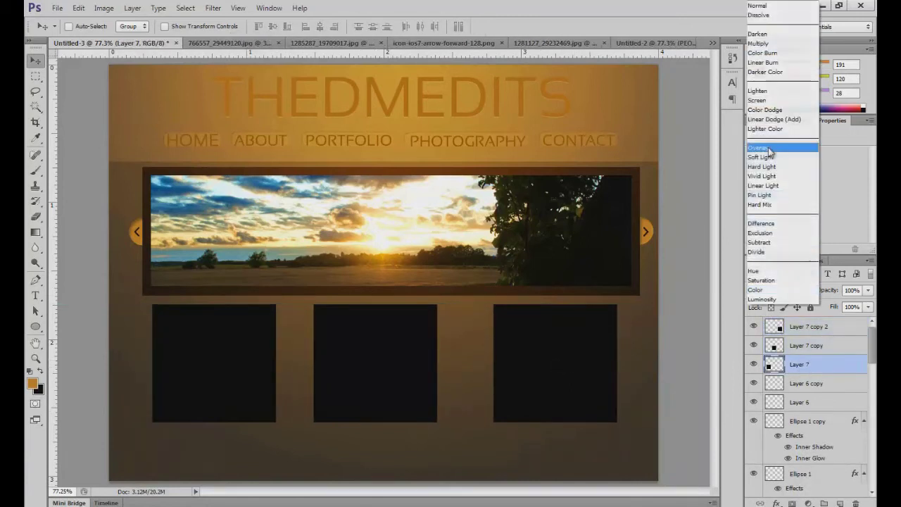
pyautogui.click(775, 145)
pyautogui.click(780, 290)
pyautogui.click(775, 154)
pyautogui.click(807, 345)
pyautogui.click(780, 290)
pyautogui.click(775, 154)
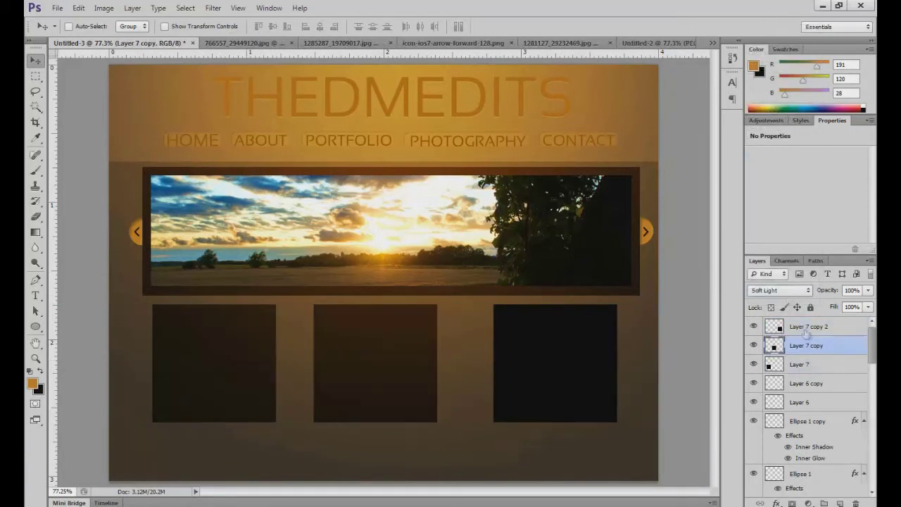
pyautogui.click(809, 326)
pyautogui.click(780, 290)
# Step: Paste the baby photo into the mockup and shrink it toward thumbnail size
pyautogui.click(774, 154)
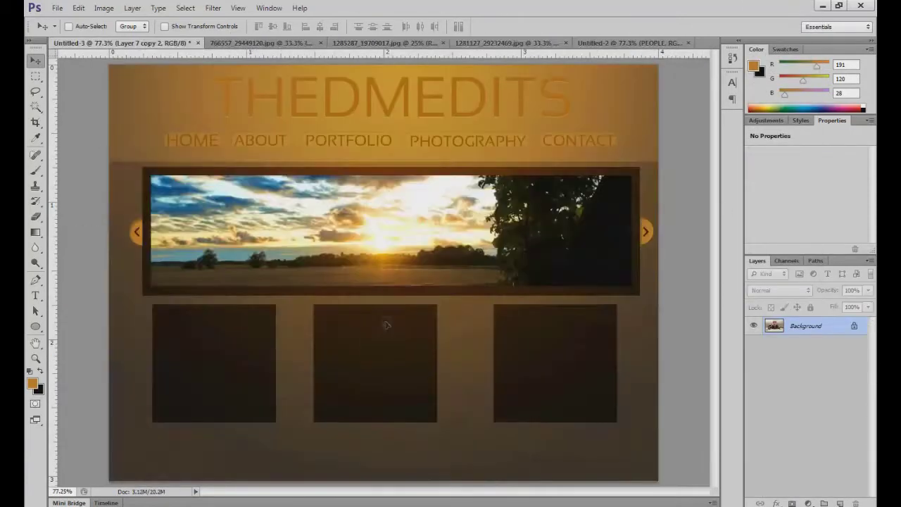
pyautogui.hotkey('ctrl', 'v')
pyautogui.hotkey('ctrl', 't')
pyautogui.moveTo(654, 142); pyautogui.dragTo(268, 436)
pyautogui.press('Return')
pyautogui.moveTo(330, 384)
pyautogui.mouseDown()
pyautogui.moveTo(241, 369)
pyautogui.moveTo(411, 310)
pyautogui.mouseUp()
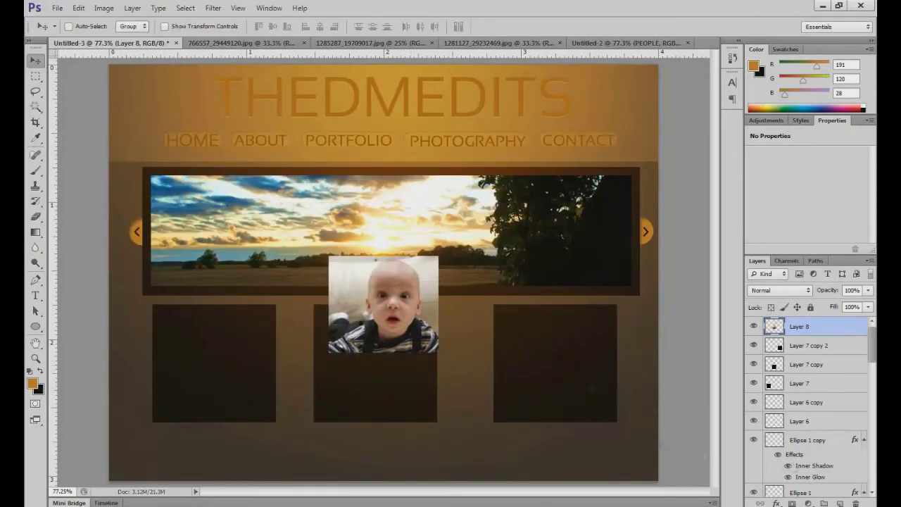
# Step: Fill a black inner square in the left frame and copy it into the middle and right frames
pyautogui.click(35, 76)
pyautogui.scroll(2, 282, 317)
pyautogui.moveTo(170, 302); pyautogui.dragTo(232, 347)
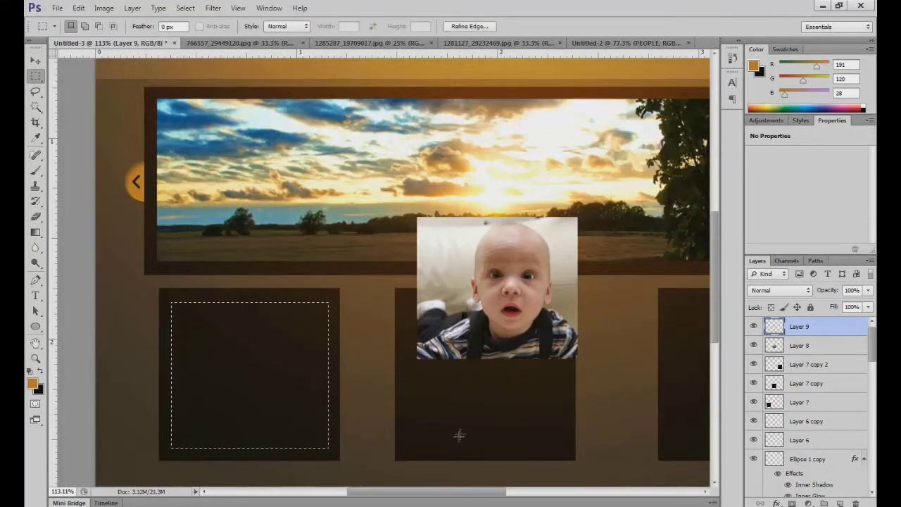
pyautogui.hotkey('ctrl', 'BackSpace')
pyautogui.hotkey('ctrl', 'd')
pyautogui.hotkey('ctrl', 'j')
pyautogui.click(754, 364)
pyautogui.press('v')
pyautogui.moveTo(288, 332); pyautogui.dragTo(523, 332)
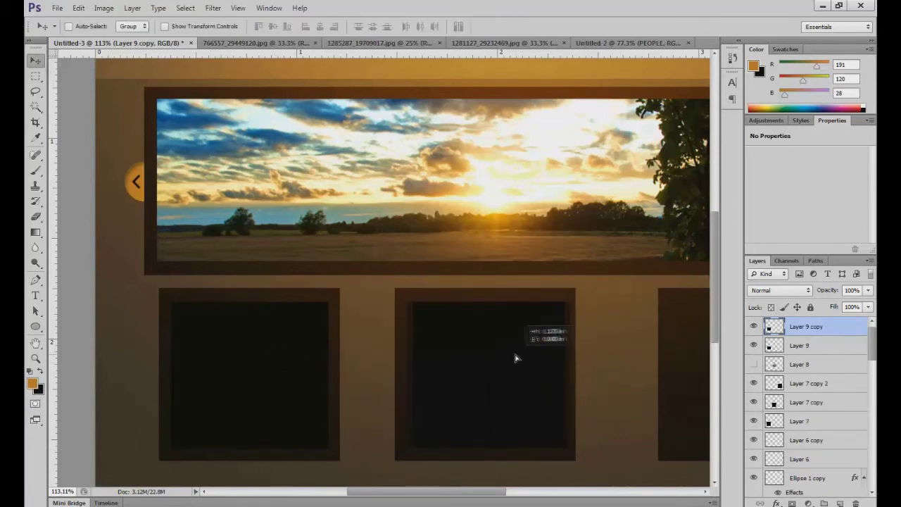
pyautogui.moveTo(478, 491); pyautogui.dragTo(520, 491)
pyautogui.moveTo(346, 390); pyautogui.dragTo(610, 391)
pyautogui.scroll(-2, 610, 391)
# Step: Move the baby photo to the top of the stack and scale it into the left frame
pyautogui.click(753, 383)
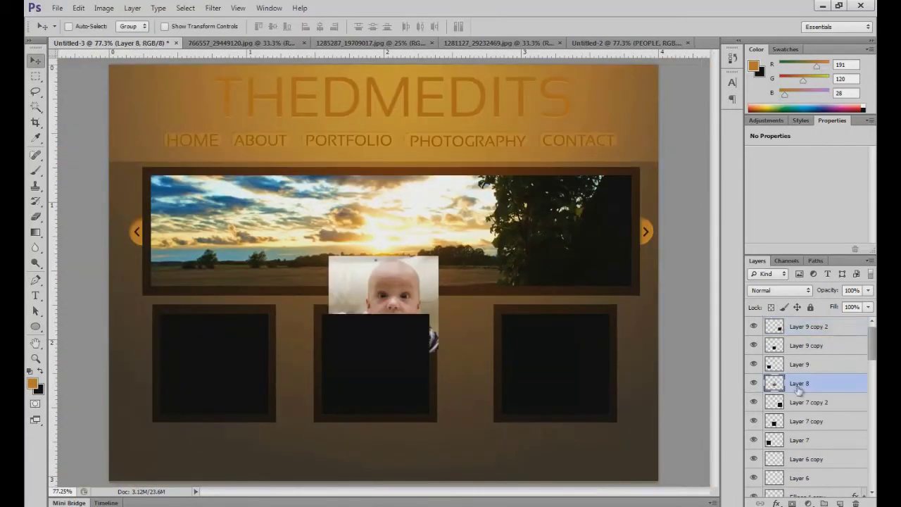
pyautogui.moveTo(799, 383); pyautogui.dragTo(799, 323)
pyautogui.moveTo(403, 322); pyautogui.dragTo(243, 373)
pyautogui.press('1')
pyautogui.press('6')
pyautogui.scroll(2, 368, 374)
pyautogui.hotkey('ctrl', 't')
pyautogui.moveTo(419, 205); pyautogui.dragTo(425, 200)
# Step: Trim the photo's overhang, restore full opacity, and zoom out to the whole page
pyautogui.press('Return')
pyautogui.press('m')
pyautogui.press('Delete')
pyautogui.hotkey('ctrl', 'd')
pyautogui.hotkey('ctrl', 't')
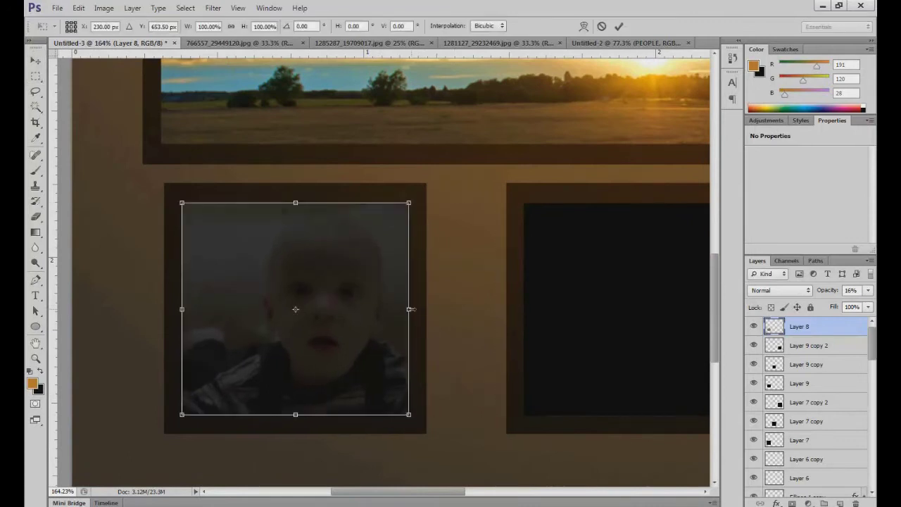
pyautogui.press('Return')
pyautogui.press('0')
pyautogui.hotkey('ctrl', '0')
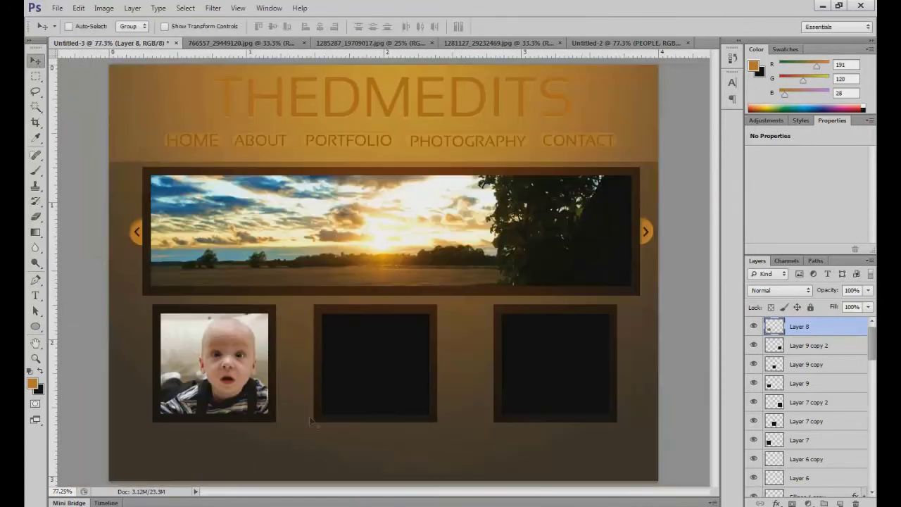
# Step: Add a dark Soft Light strip across the bottom of the baby photo
pyautogui.press('m')
pyautogui.scroll(5, 159, 402)
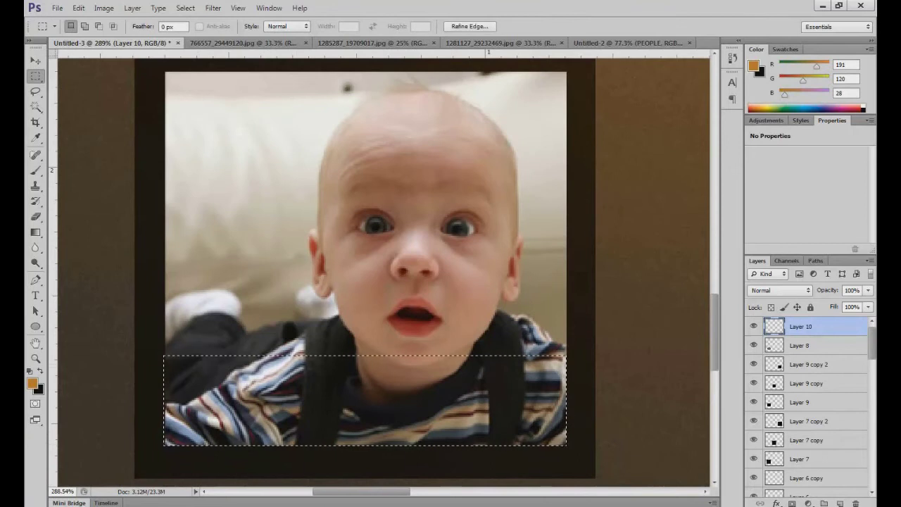
pyautogui.hotkey('ctrl', 'BackSpace')
pyautogui.click(779, 290)
pyautogui.click(760, 157)
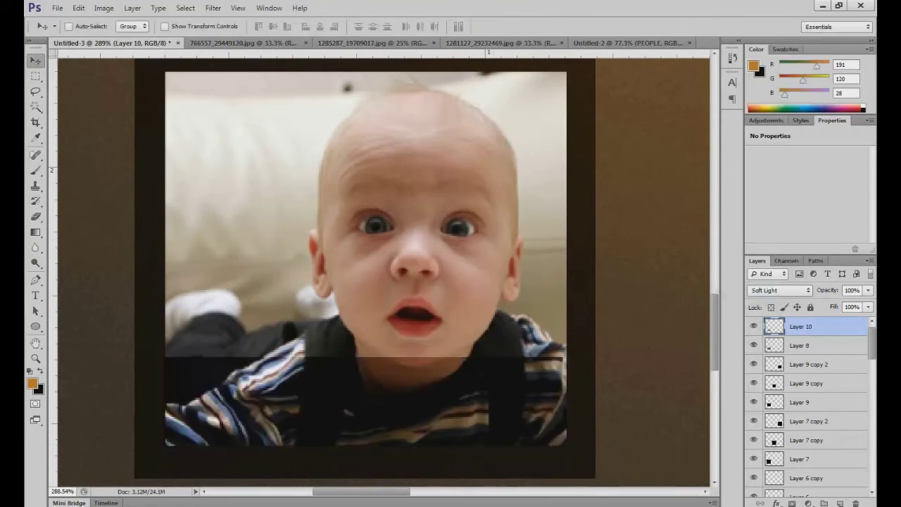
pyautogui.click(780, 290)
pyautogui.click(763, 186)
pyautogui.click(779, 290)
pyautogui.click(763, 185)
# Step: Place an orange PEOPLE label at the strip's lower right and size it
pyautogui.click(779, 290)
pyautogui.click(761, 157)
pyautogui.hotkey('ctrl', 'v')
pyautogui.moveTo(302, 395)
pyautogui.mouseDown()
pyautogui.moveTo(416, 386)
pyautogui.moveTo(560, 399)
pyautogui.moveTo(530, 396)
pyautogui.mouseUp()
pyautogui.hotkey('ctrl', 't')
pyautogui.press('Return')
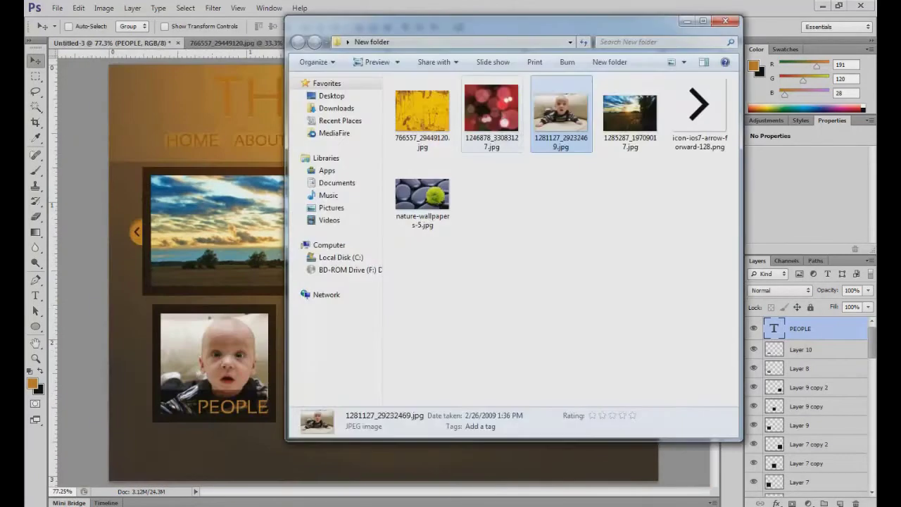
# Step: Place nature-wallpapers-5 at 35% opacity, scale it into the middle frame, and trim the overflow
pyautogui.click(423, 197)
pyautogui.moveTo(423, 197); pyautogui.dragTo(468, 224)
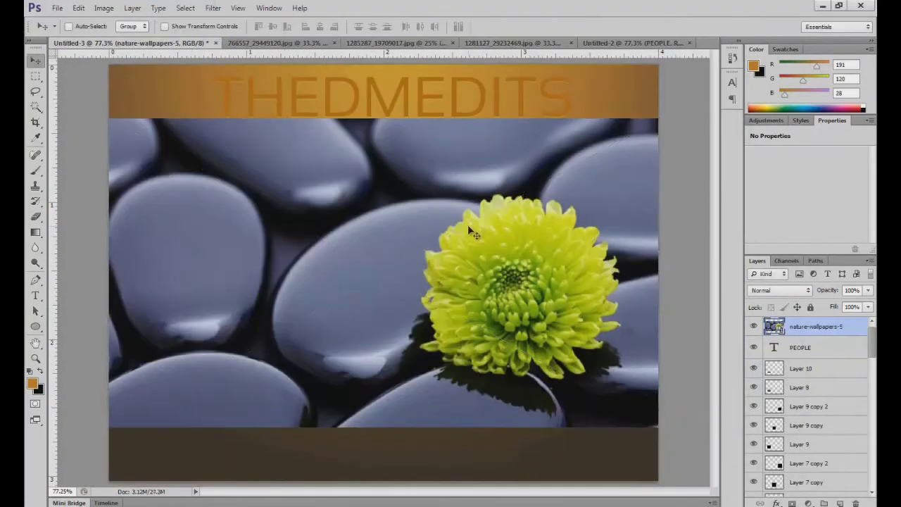
pyautogui.moveTo(657, 118)
pyautogui.mouseDown()
pyautogui.moveTo(317, 310)
pyautogui.moveTo(466, 311)
pyautogui.mouseUp()
pyautogui.press('Return')
pyautogui.press('3')
pyautogui.press('5')
pyautogui.hotkey('ctrl', '+')
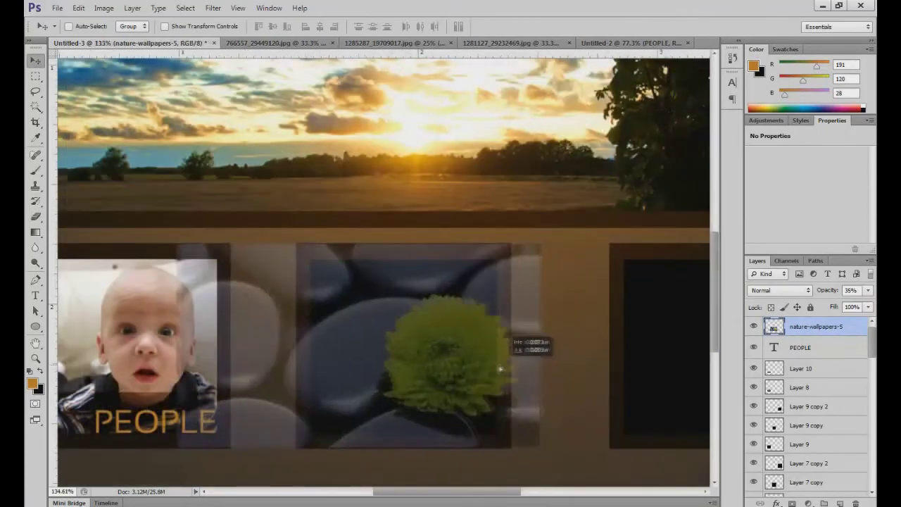
pyautogui.hotkey('ctrl', 't')
pyautogui.press('Return')
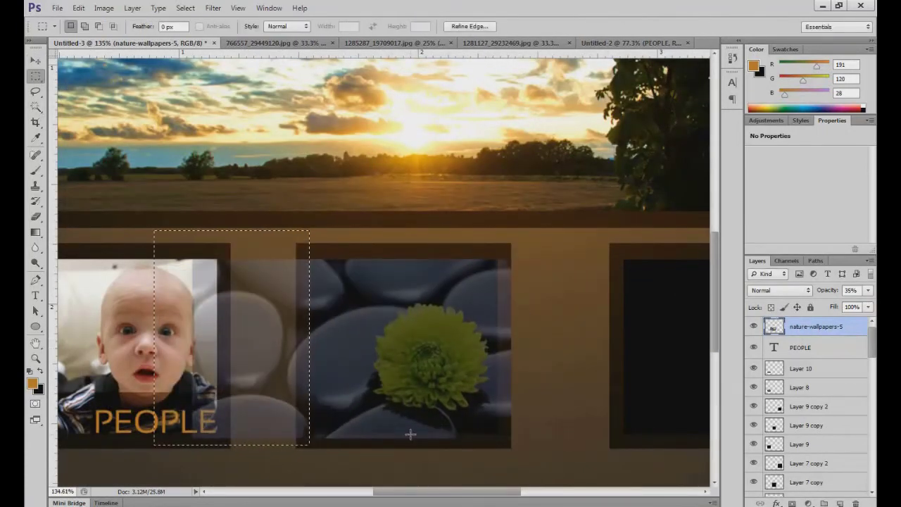
pyautogui.press('Delete')
pyautogui.moveTo(495, 242); pyautogui.dragTo(522, 289)
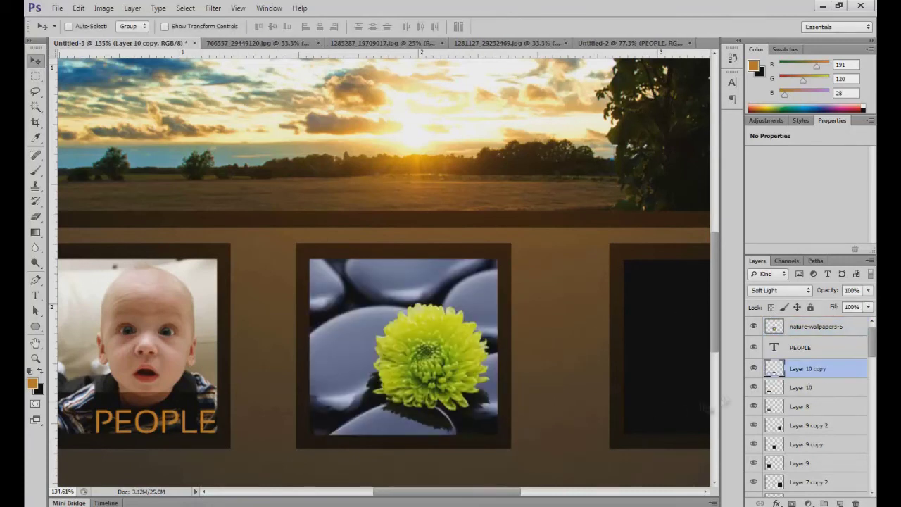
# Step: Bring a dark strip copy over the flower photo and add a NATURE label matching PEOPLE
pyautogui.hotkey('ctrl', 'shift', ']')
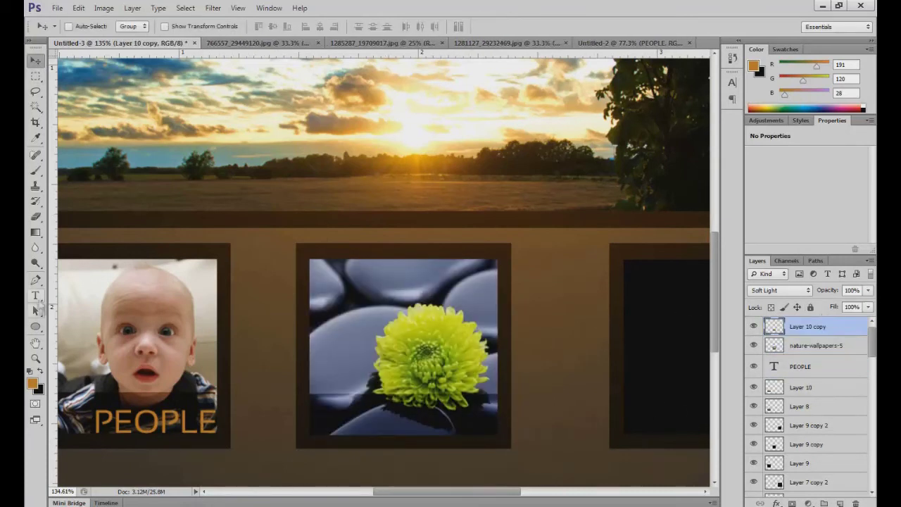
pyautogui.press('t')
pyautogui.click(320, 421)
pyautogui.click(36, 62)
pyautogui.moveTo(373, 412); pyautogui.dragTo(443, 426)
pyautogui.hotkey('ctrl', 't')
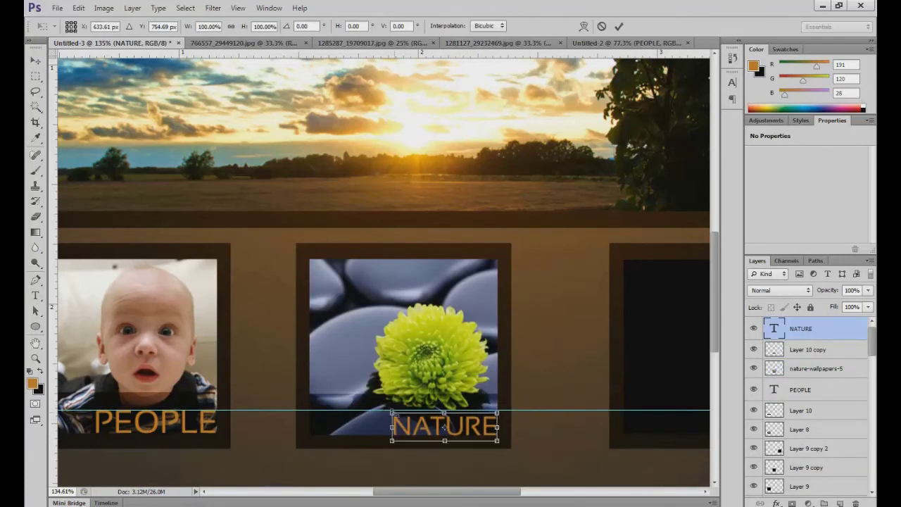
pyautogui.moveTo(388, 408); pyautogui.dragTo(374, 403)
pyautogui.press('Return')
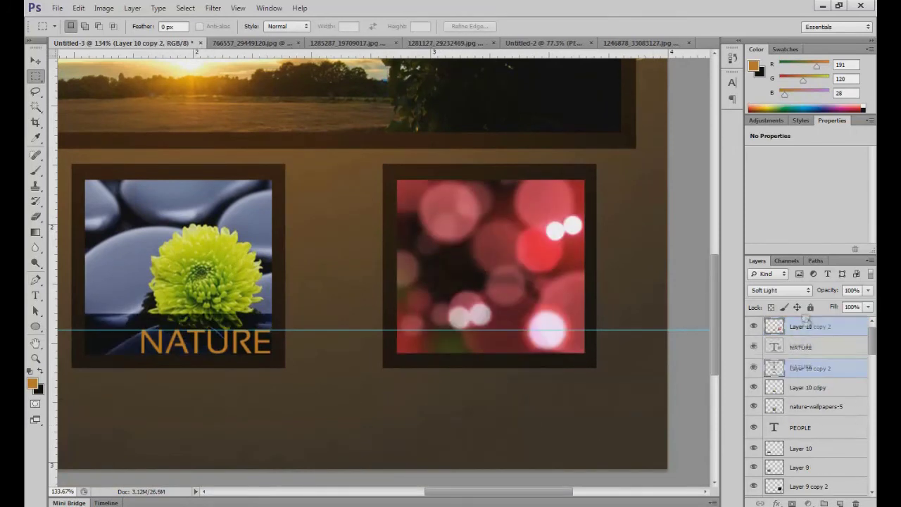
# Step: Raise the strip on the bokeh photo, add a TEXT label, and zoom out to the page
pyautogui.moveTo(538, 343); pyautogui.dragTo(537, 333)
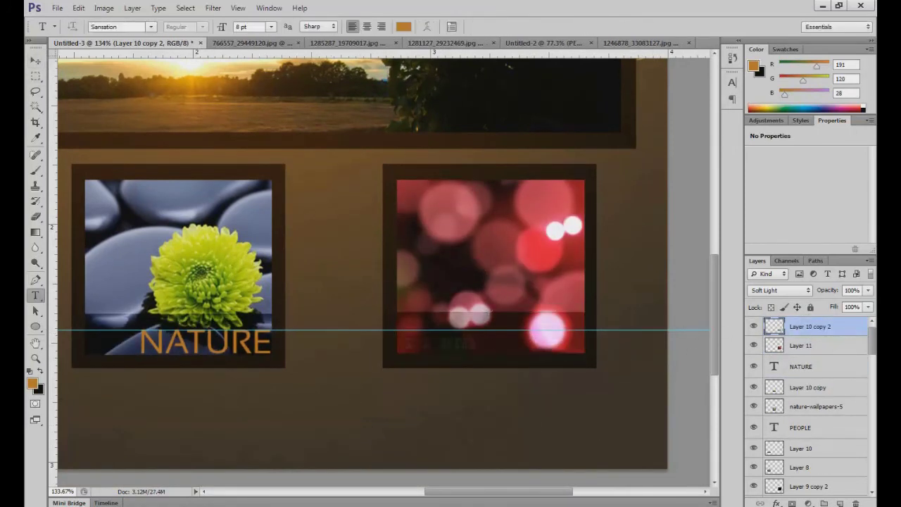
pyautogui.click(417, 337)
pyautogui.write('TEXT')
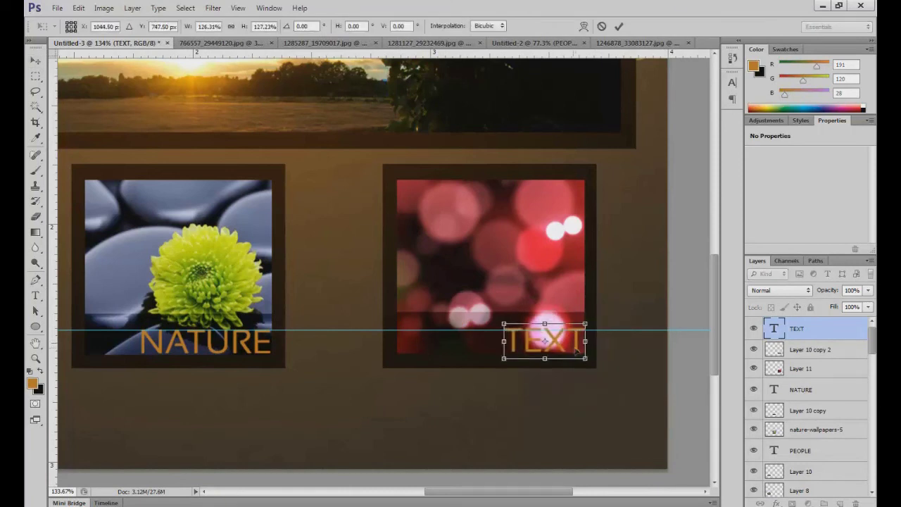
pyautogui.press('Return')
pyautogui.hotkey('ctrl', '0')
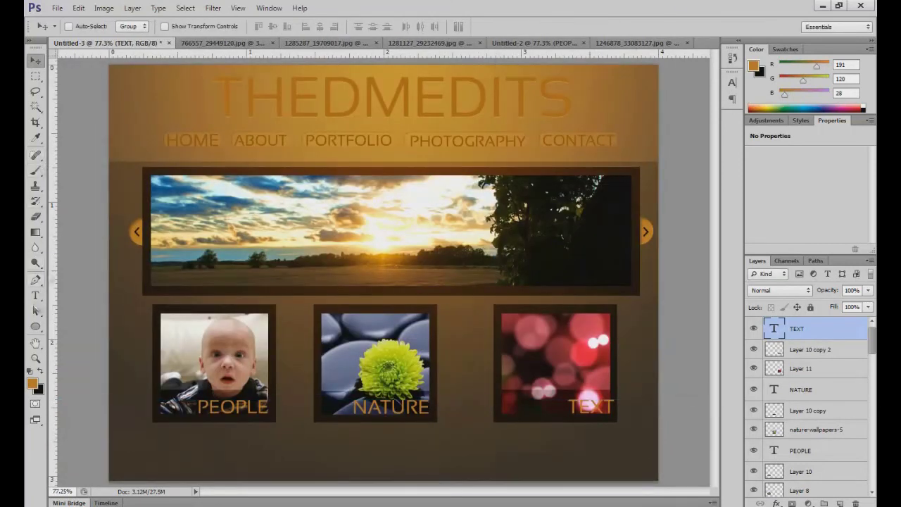
# Step: Add a 'Design' credit line at the page's bottom right
pyautogui.press('t')
pyautogui.click(592, 468)
pyautogui.write('Design')
pyautogui.hotkey('ctrl', 'Return')
pyautogui.moveTo(563, 467); pyautogui.dragTo(592, 474)
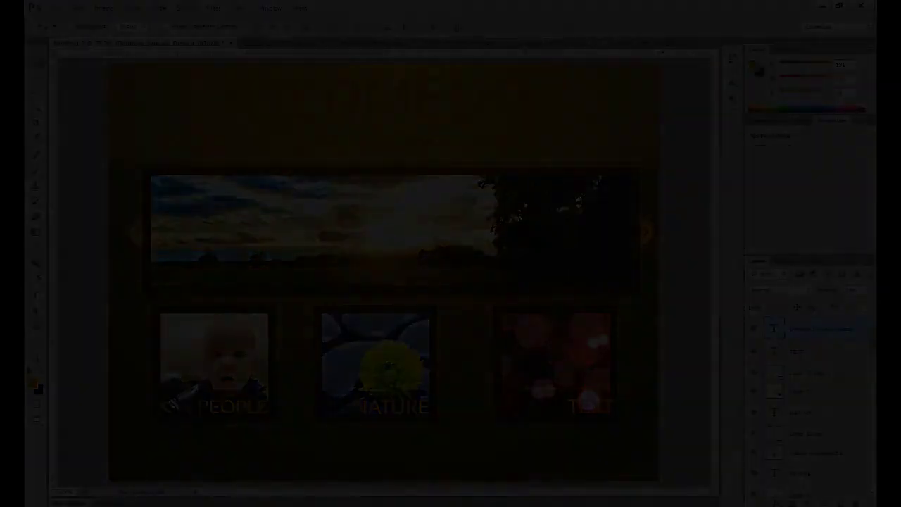